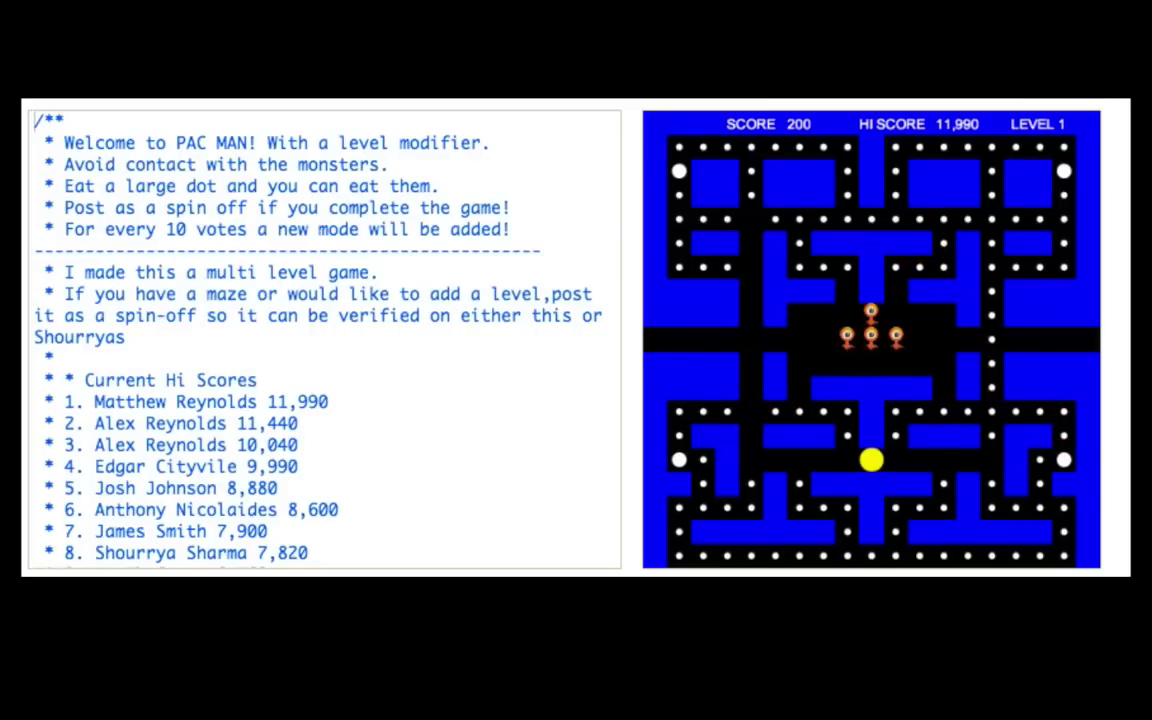
- Steer Pac-Man right, up the corridor, and right through the side tunnel
key("Right")
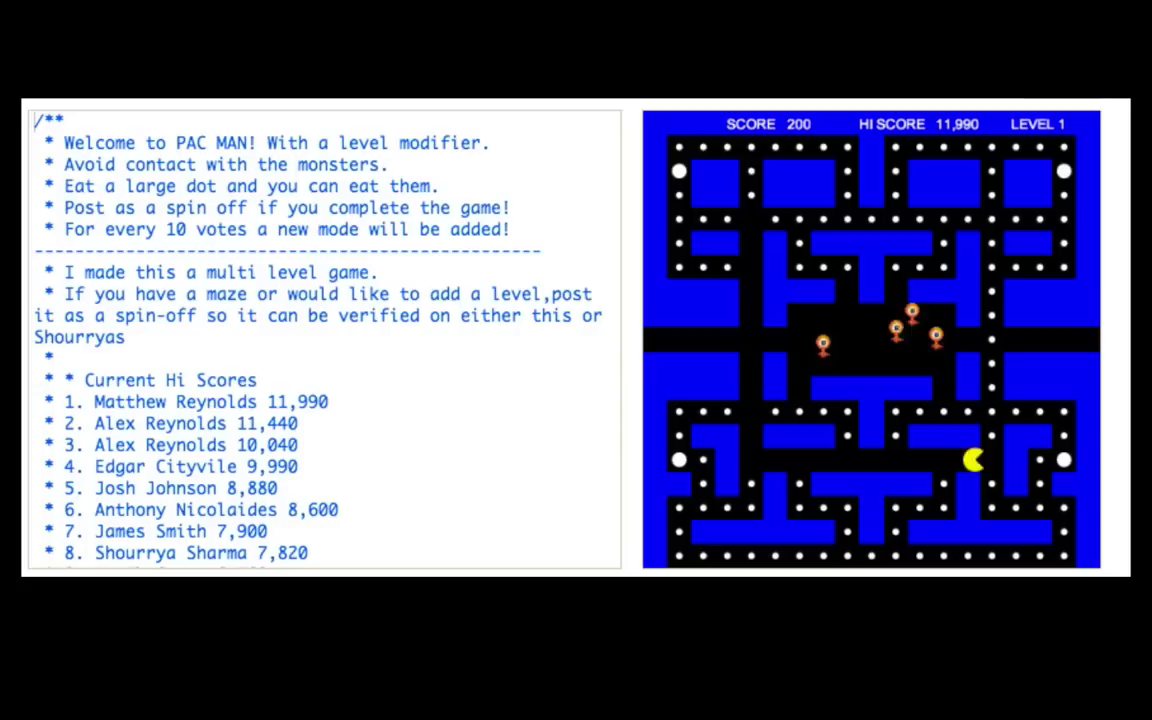
key("Up")
key("Right")
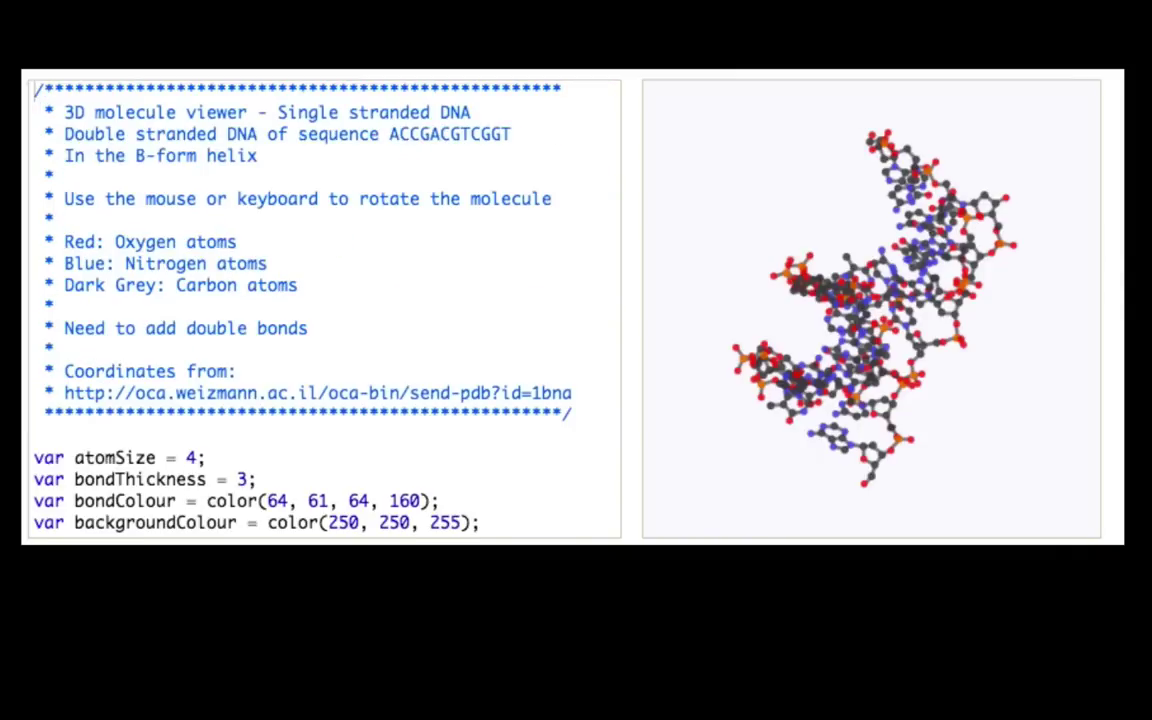
- Rotate the 3D DNA molecule to a side view of the helix
mouse_move(768, 238)
left_mouse_down()
mouse_move(911, 308)
mouse_move(940, 238)
mouse_move(821, 204)
mouse_move(881, 100)
left_mouse_up()
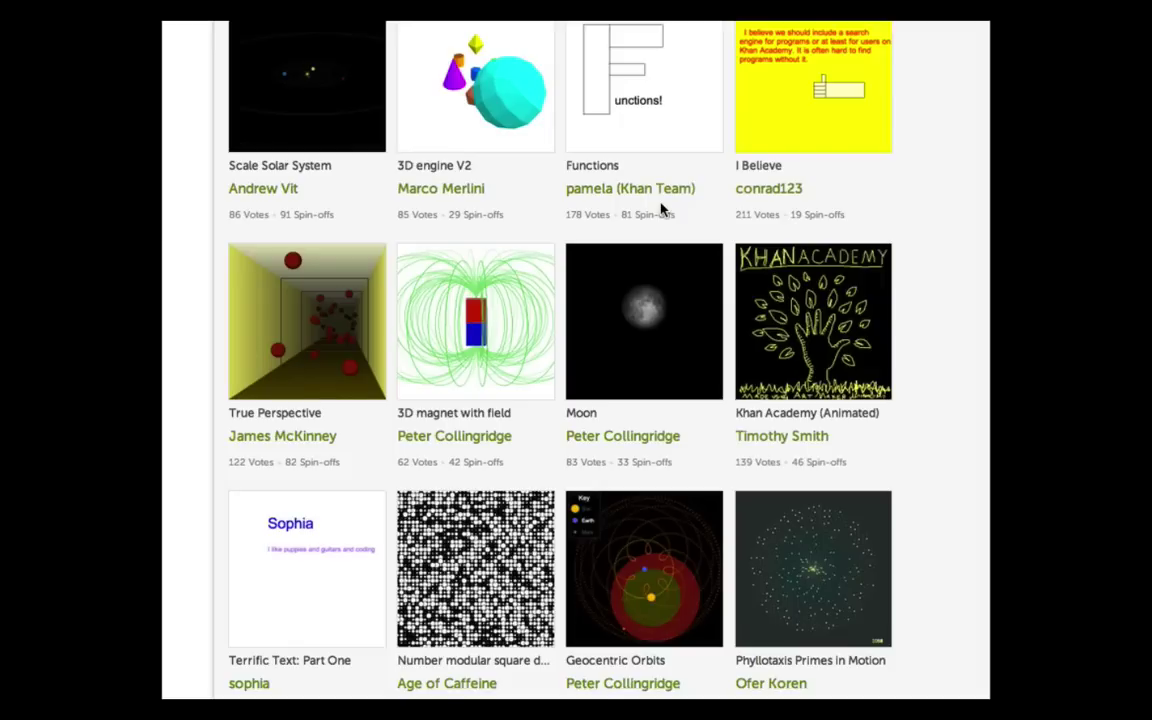
scroll(660, 209, "down", 1)
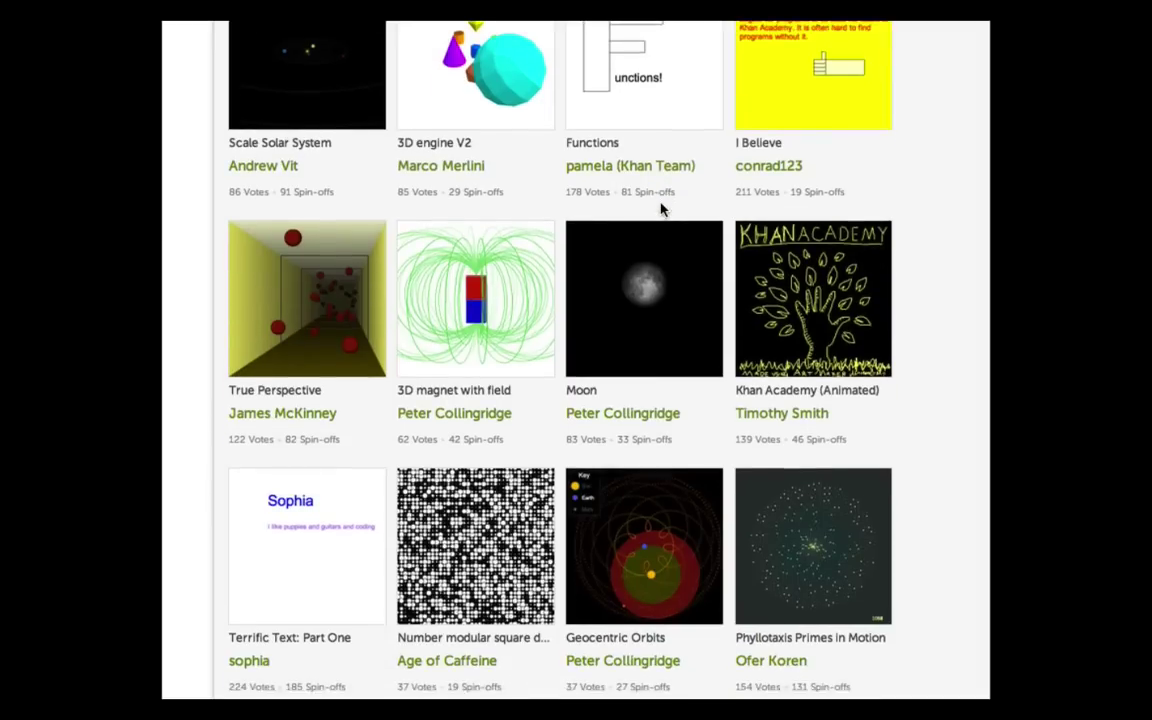
scroll(660, 209, "down", 4)
scroll(660, 205, "down", 5)
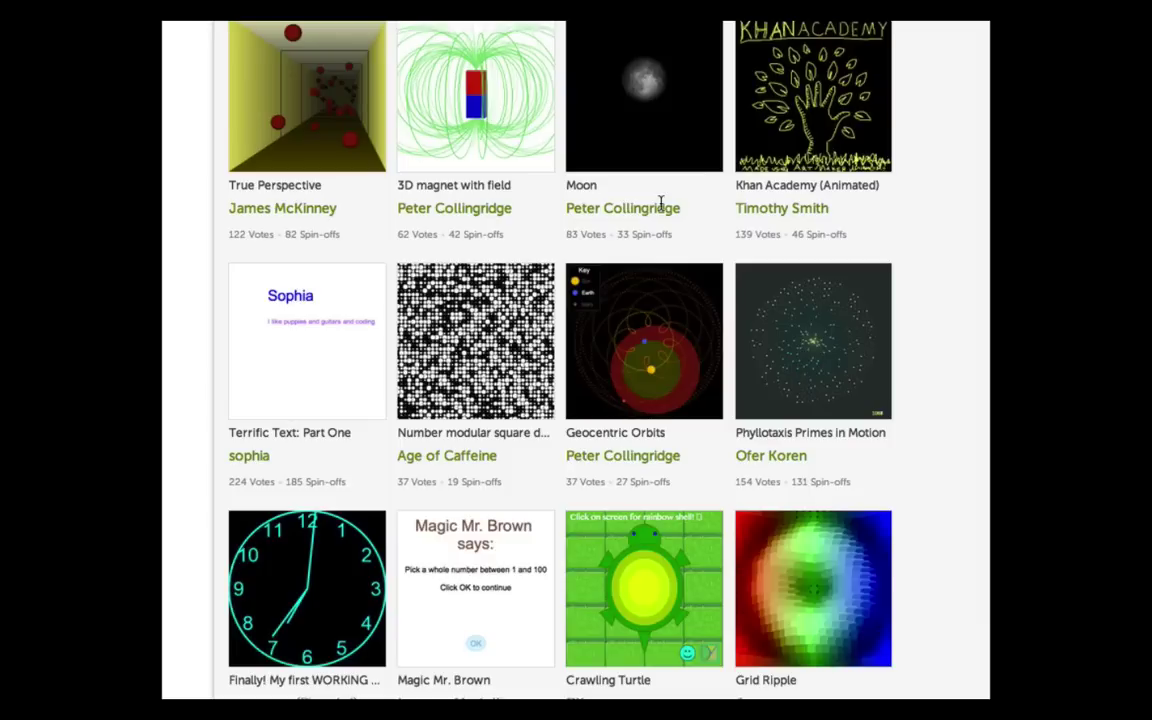
scroll(660, 205, "down", 1)
scroll(662, 200, "down", 5)
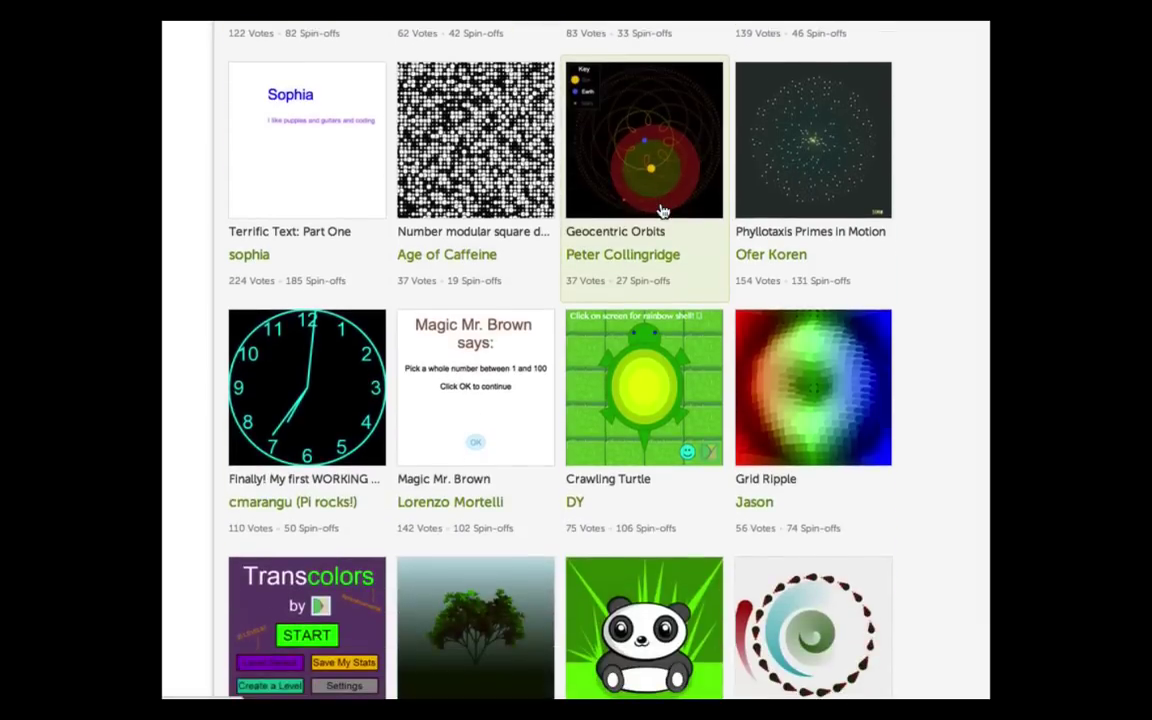
scroll(664, 198, "down", 1)
scroll(665, 196, "down", 1)
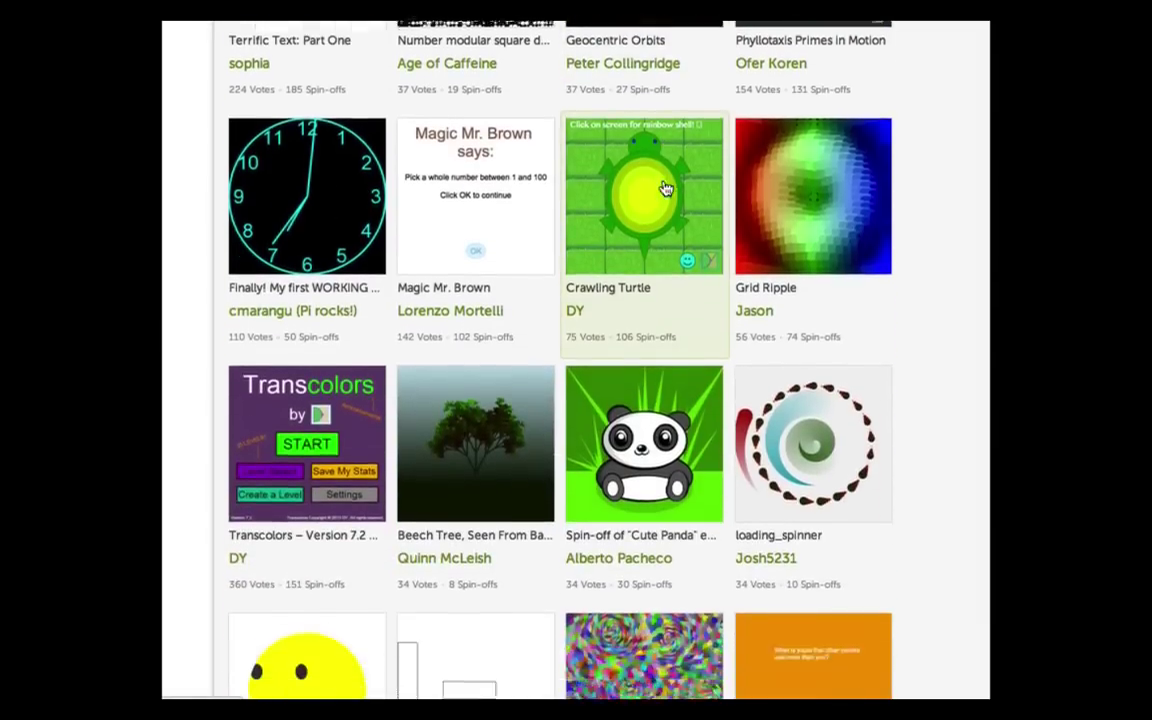
scroll(666, 190, "down", 2)
scroll(665, 189, "down", 5)
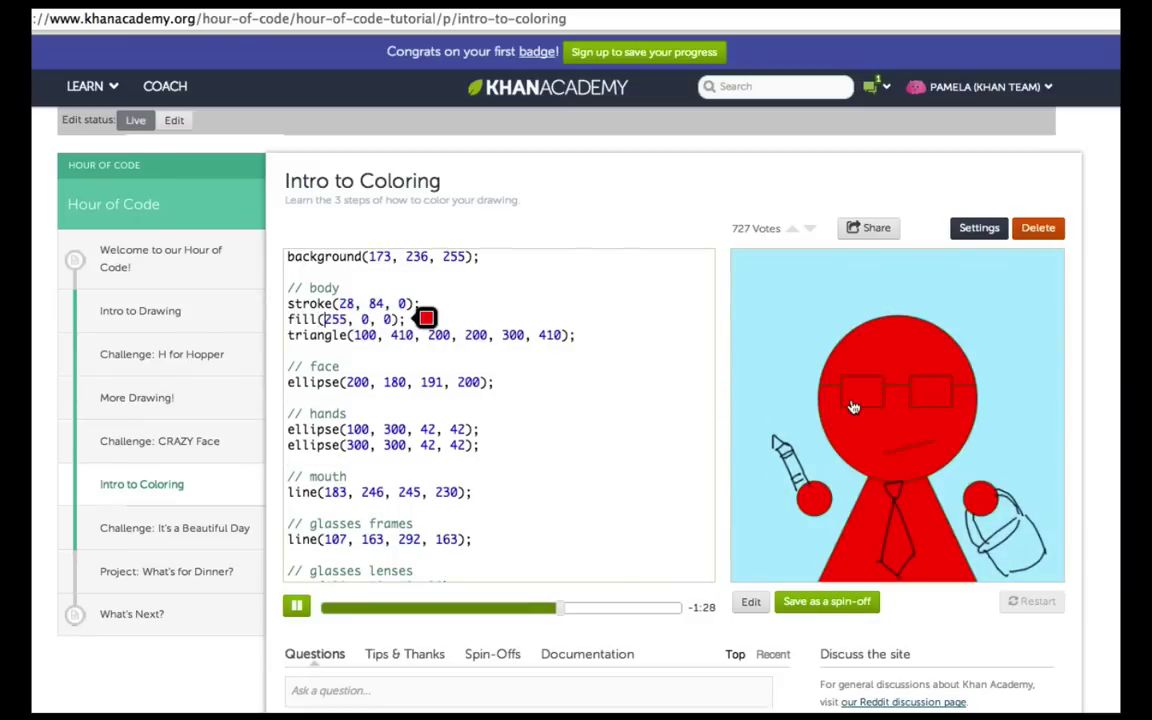
- Pause the talk-through, change the body's fill() to darker green, then resume playback
left_click(296, 607)
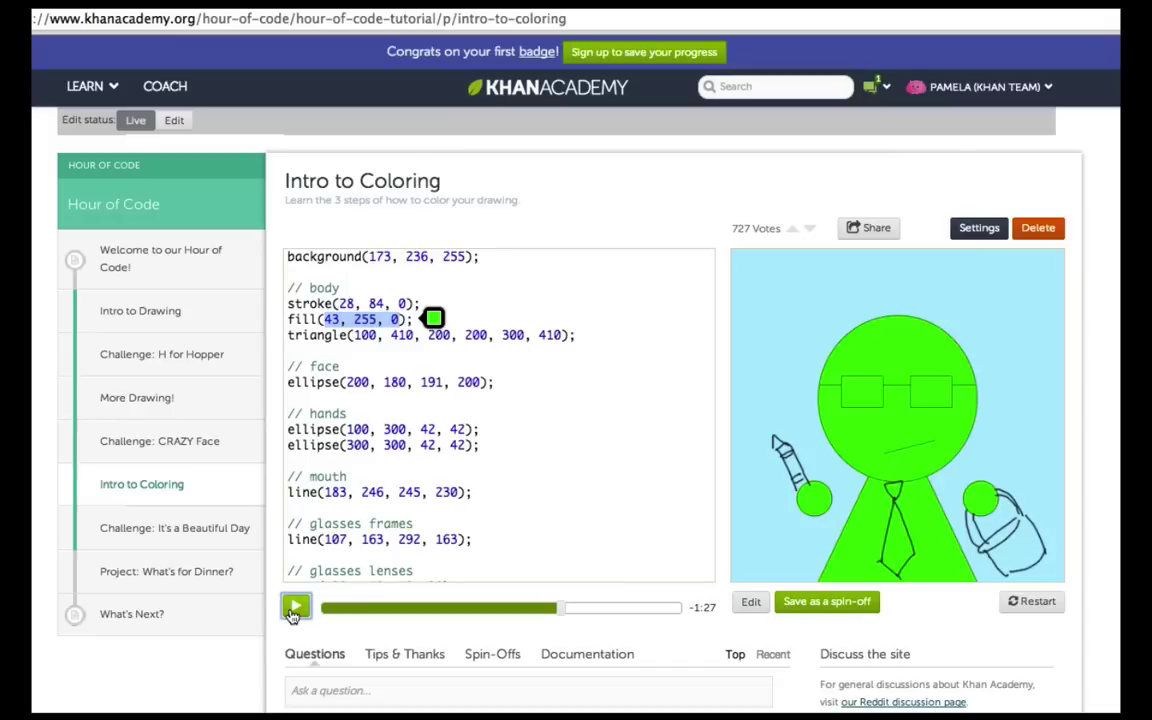
left_click(390, 322)
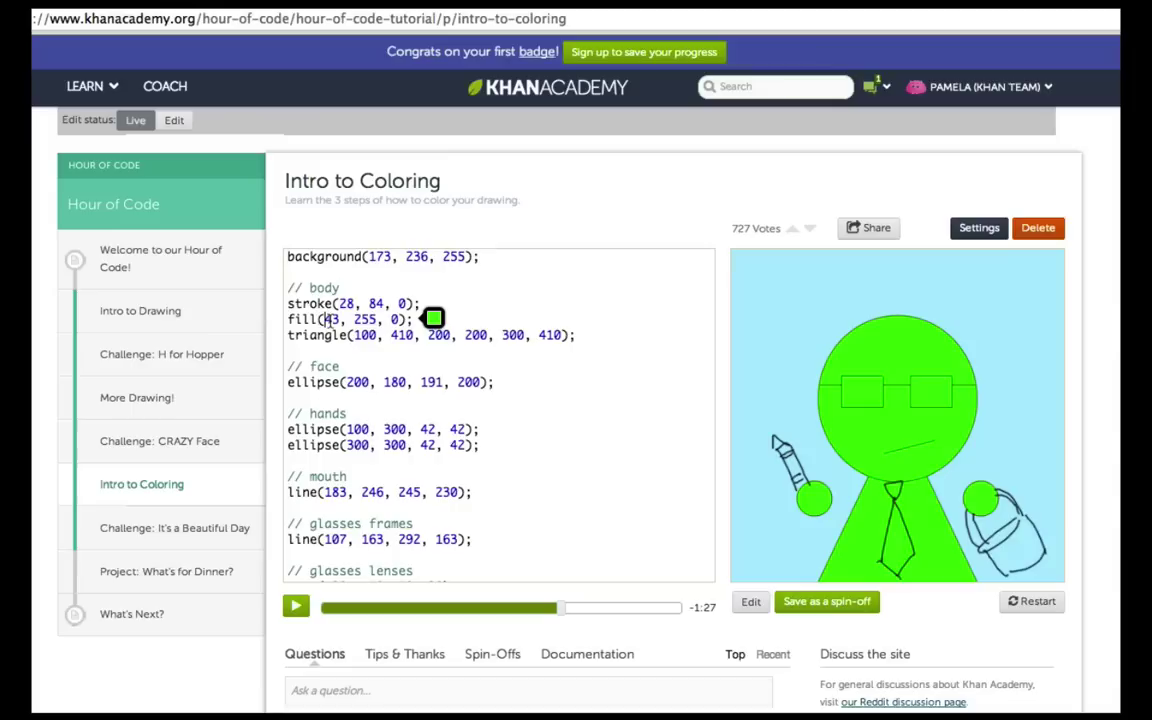
left_click(326, 319)
left_click_drag(479, 342, 483, 378)
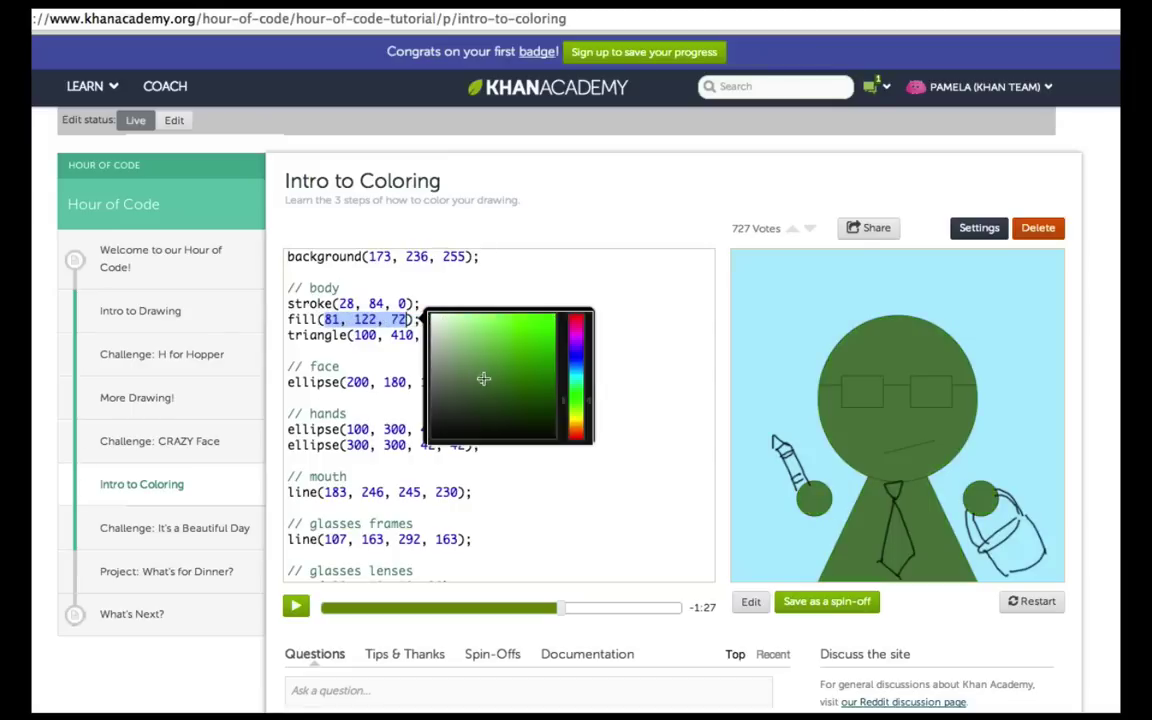
left_click(298, 608)
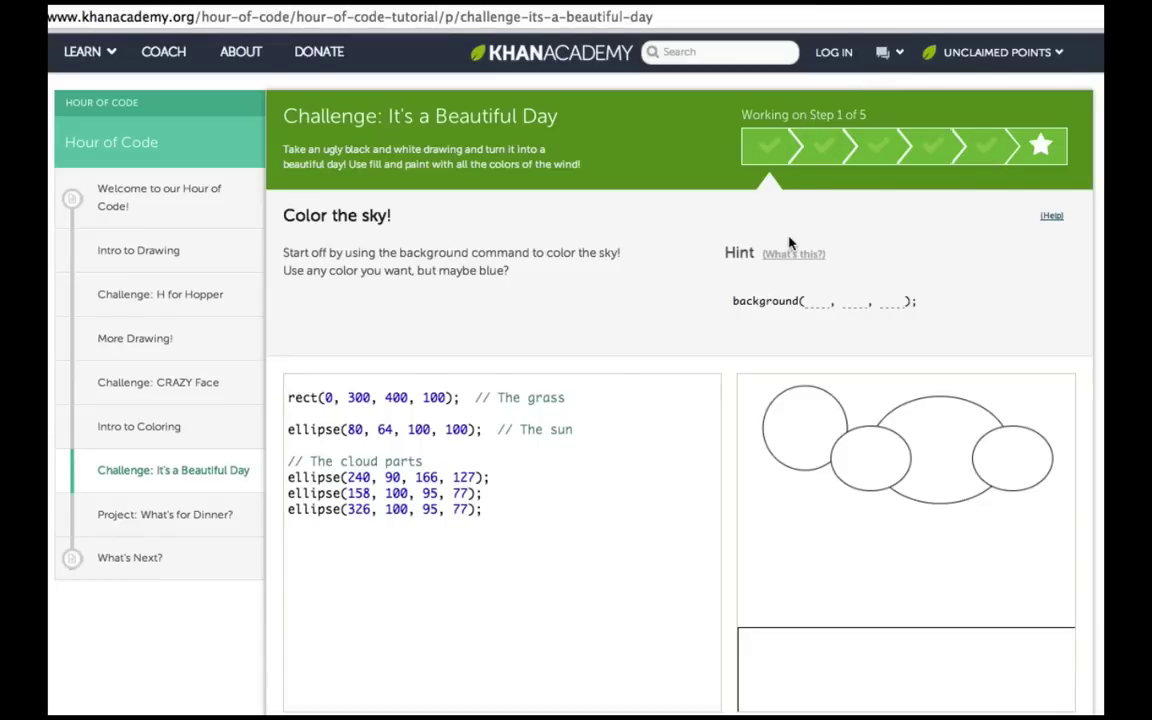
scroll(789, 243, "down", 1)
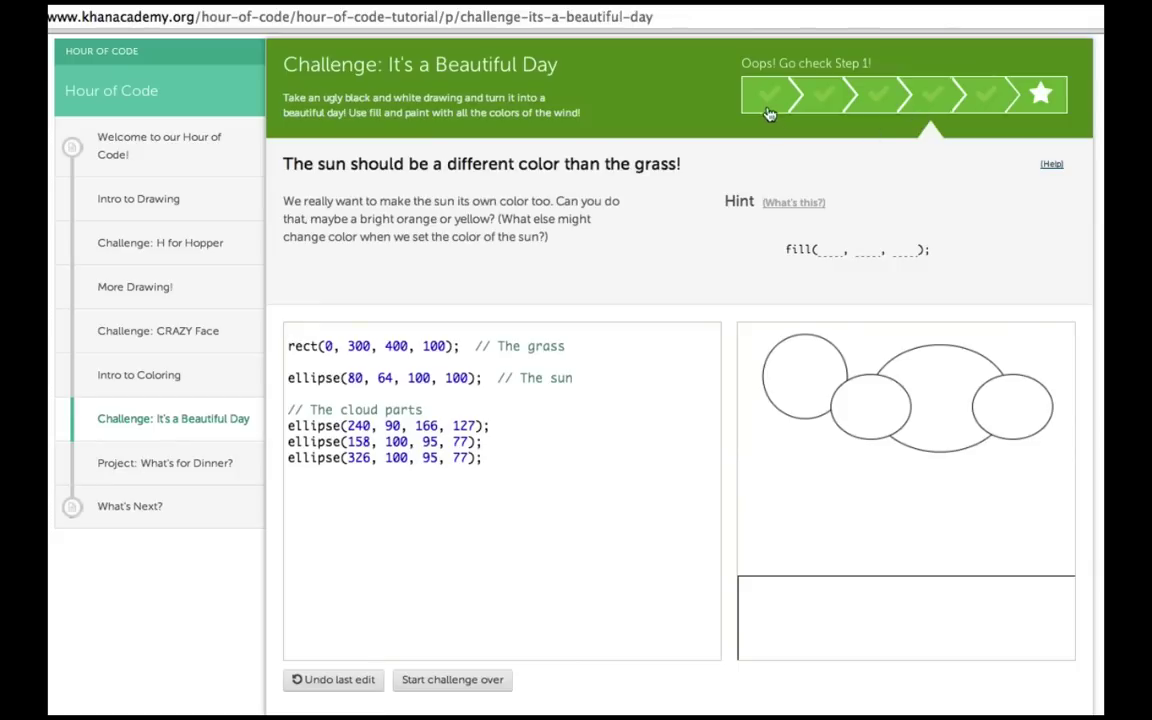
- Go back to the Color the sky step, then open 'Project: What's for Dinner?'
left_click(768, 113)
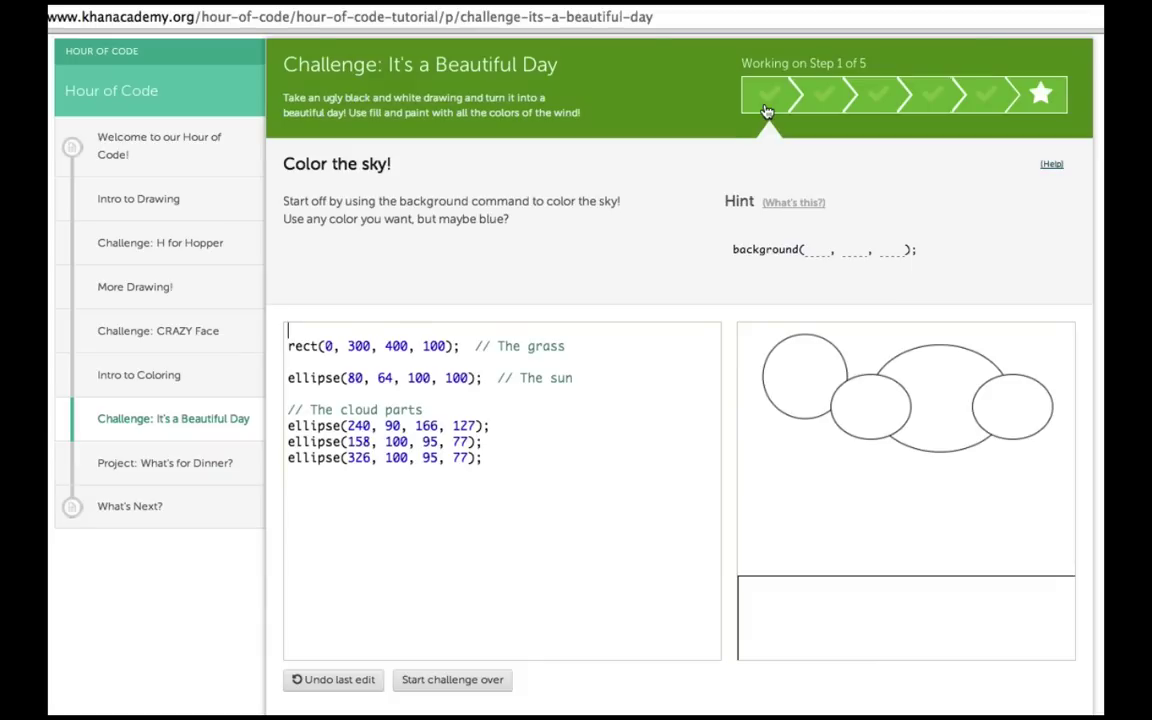
left_click(218, 463)
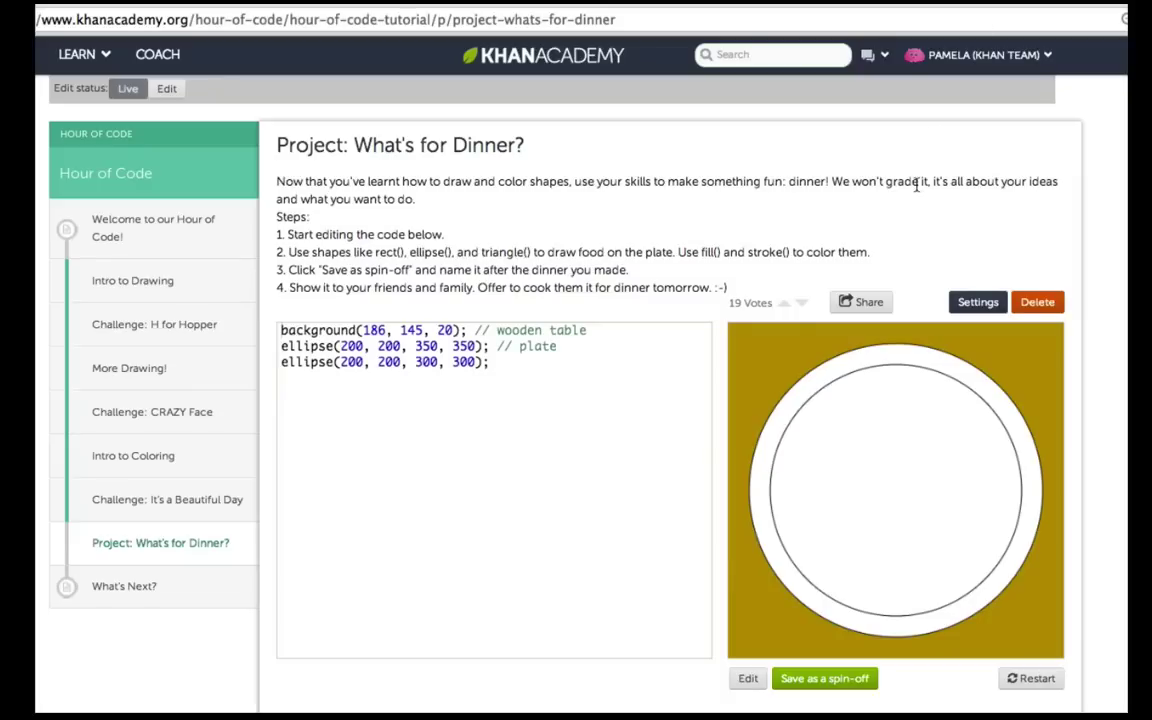
scroll(651, 451, "down", 1)
scroll(651, 451, "down", 1)
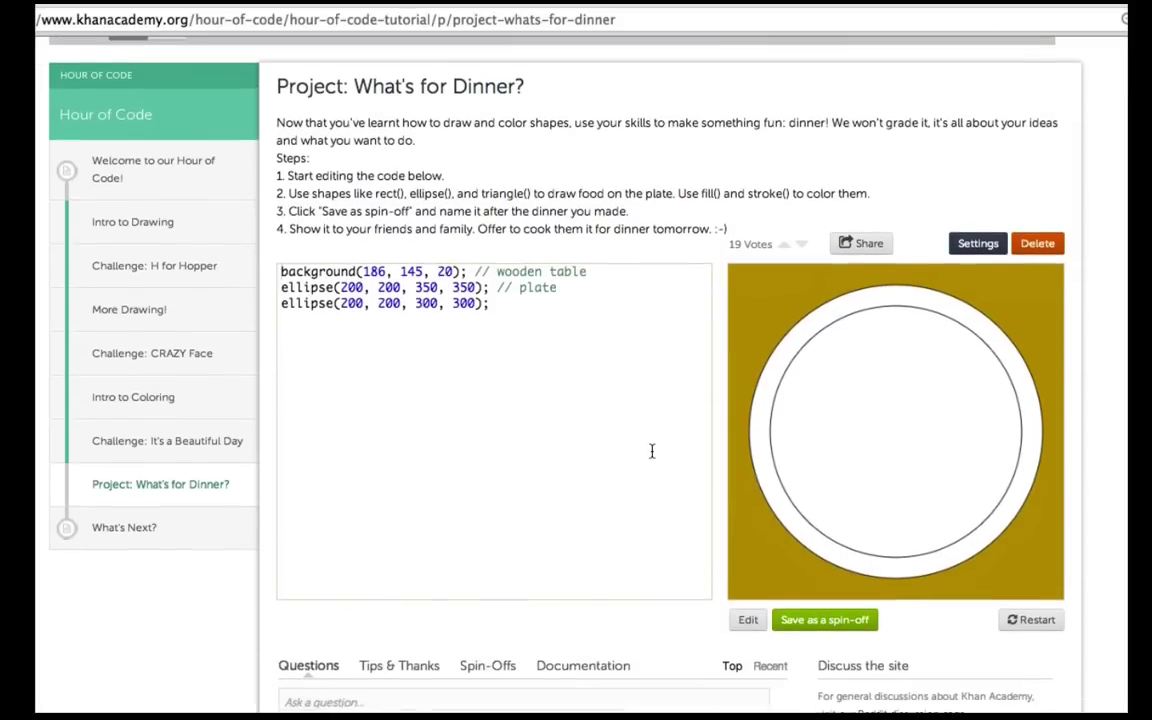
scroll(651, 451, "down", 2)
scroll(652, 456, "down", 3)
- Show the Spin-Offs tab for the What's for Dinner? project
left_click(505, 252)
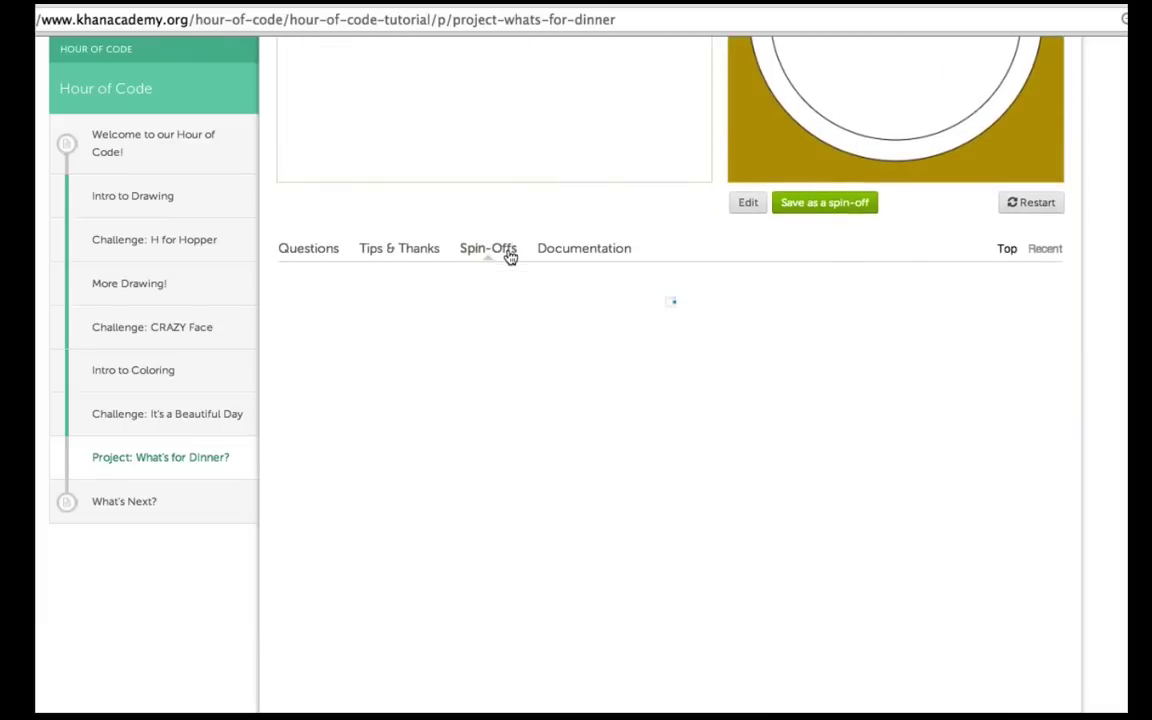
scroll(585, 392, "down", 3)
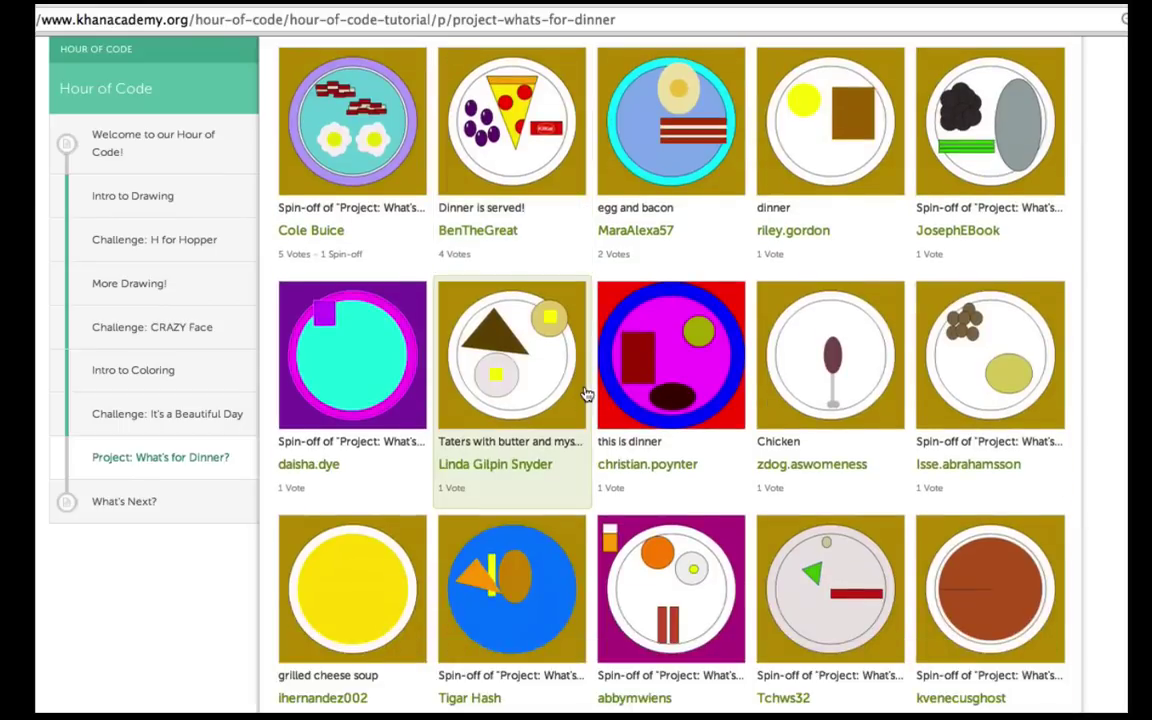
scroll(585, 392, "down", 2)
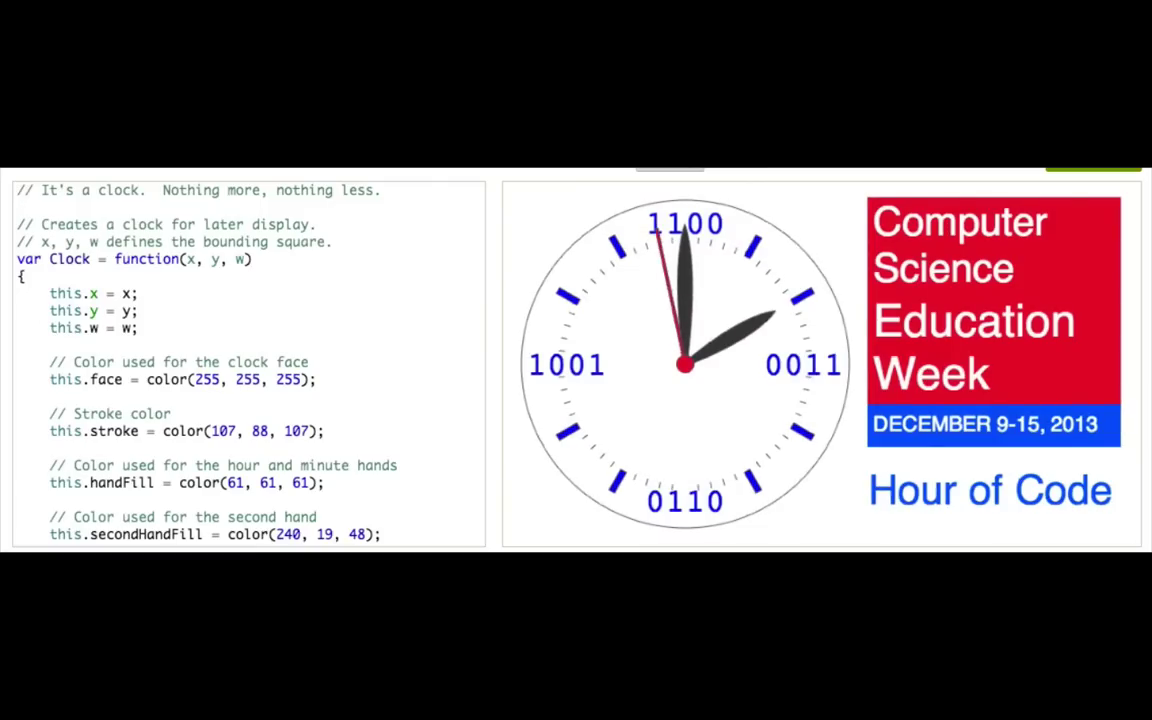